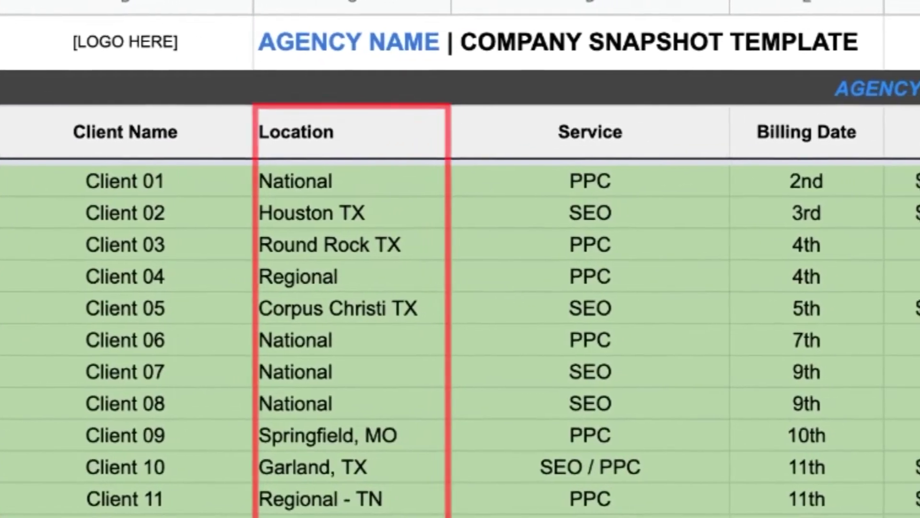
Review the client accounts table's location, service and monthly ad budget columns, plus the first client's monthly payment and fulfillment costs.
left_click(385, 132)
left_click(623, 132)
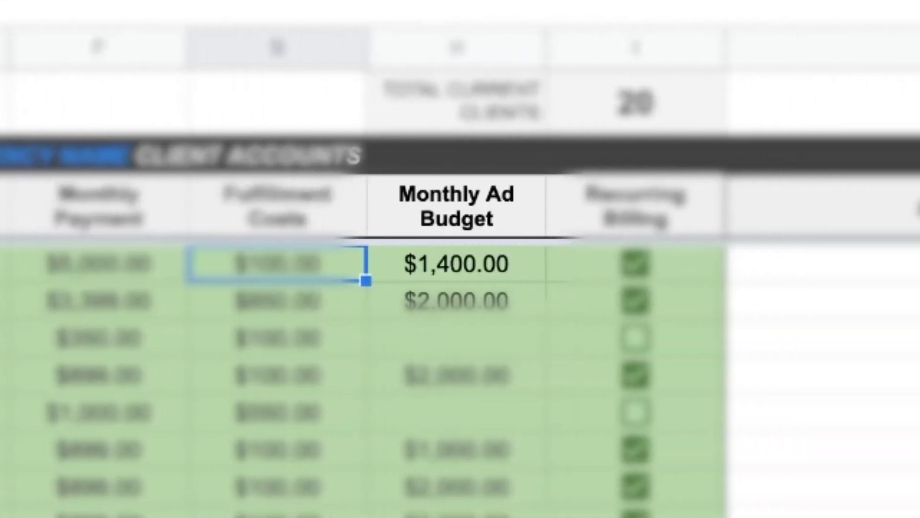
left_click(457, 264)
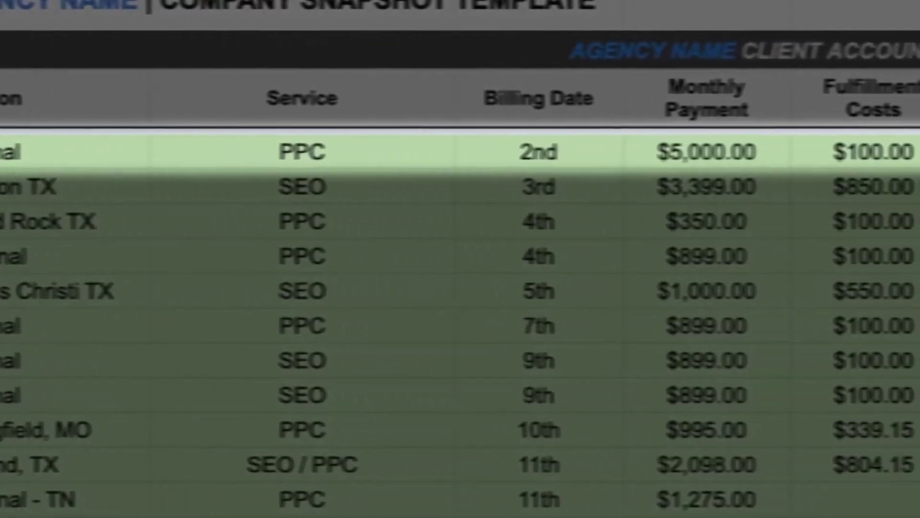
left_click_drag(705, 154, 884, 151)
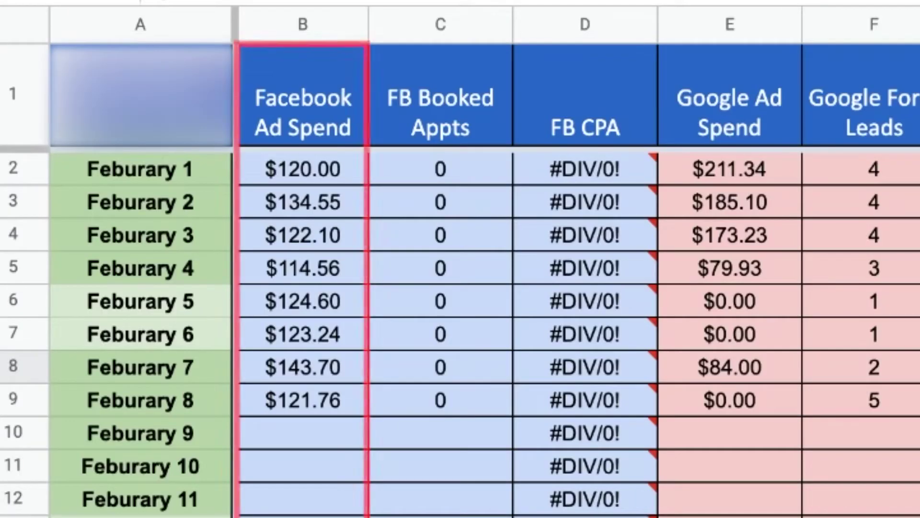
Examine the February tracker's Facebook Ad Spend, New Clients, Total Cash Collected and Total MRR Added columns.
left_click_drag(303, 96, 303, 400)
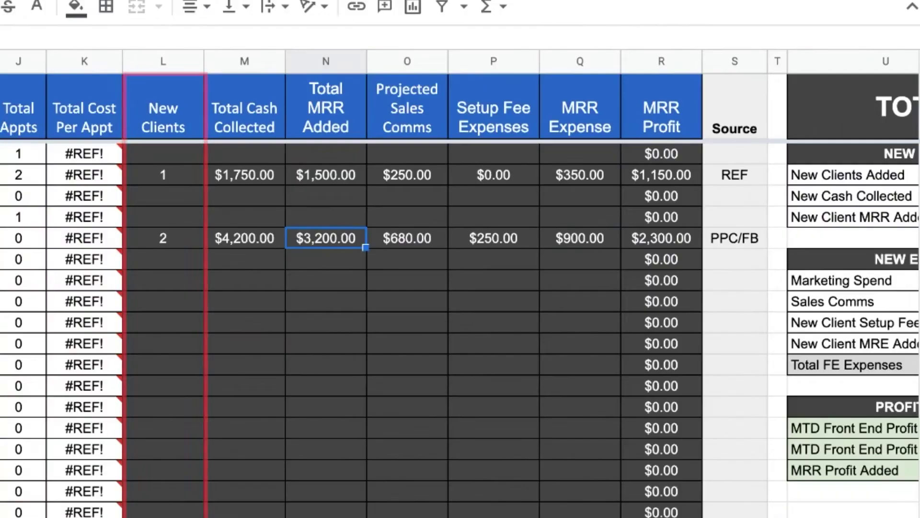
left_click(163, 239)
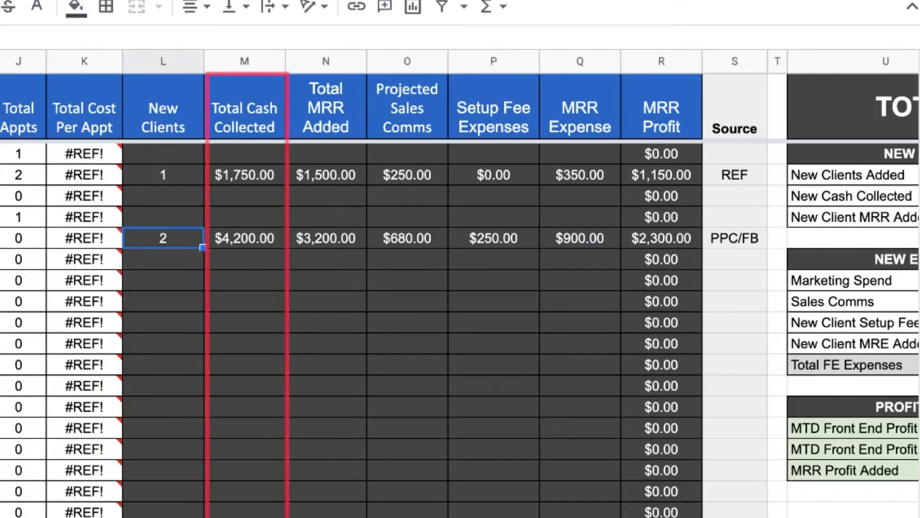
left_click(326, 302)
left_click_drag(244, 154, 244, 280)
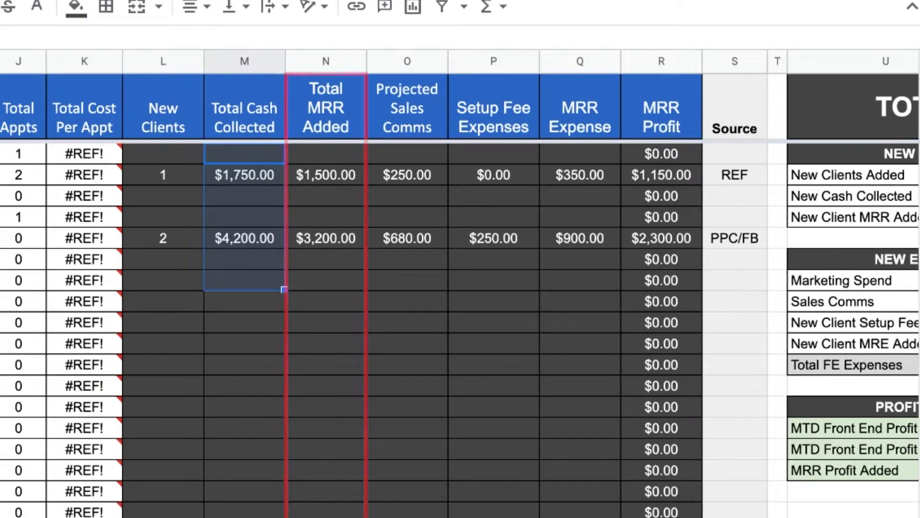
left_click_drag(326, 154, 326, 259)
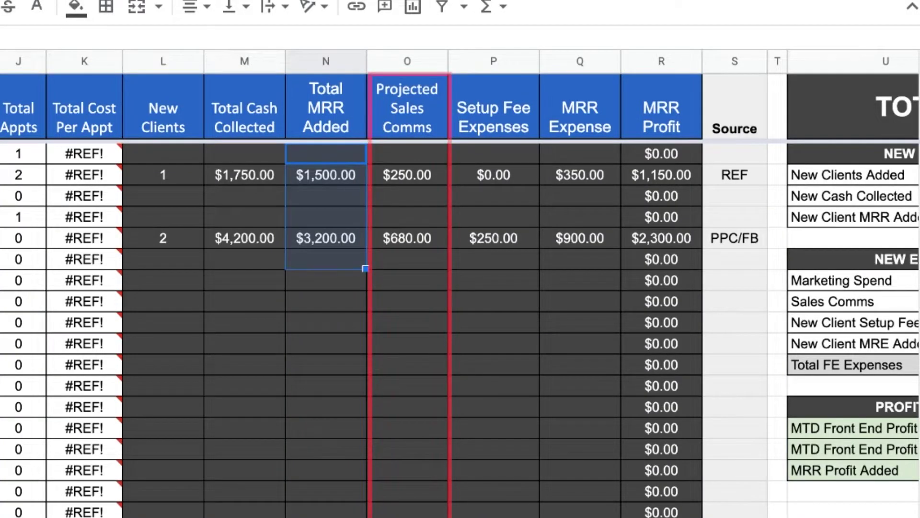
Examine the tracker's Projected Sales Comms, Setup Fee Expenses, MRR Expense and Source columns.
left_click_drag(407, 154, 408, 302)
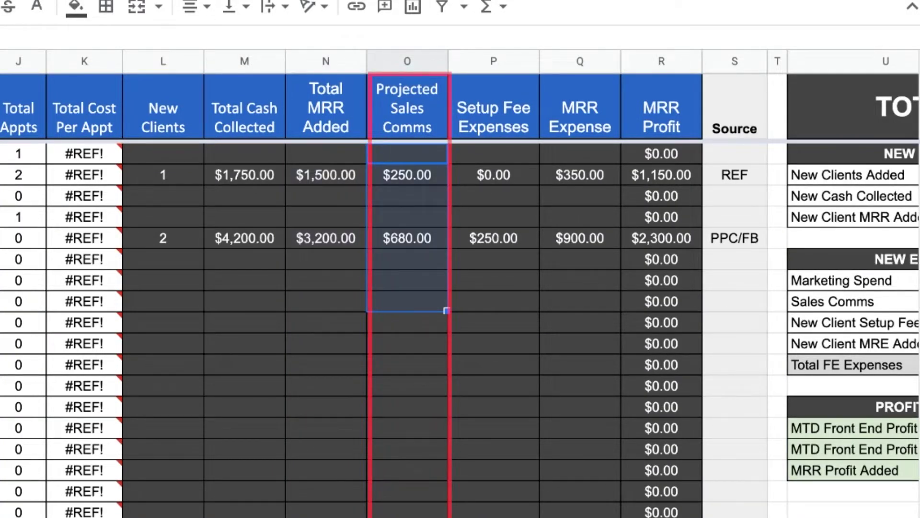
left_click_drag(494, 154, 494, 259)
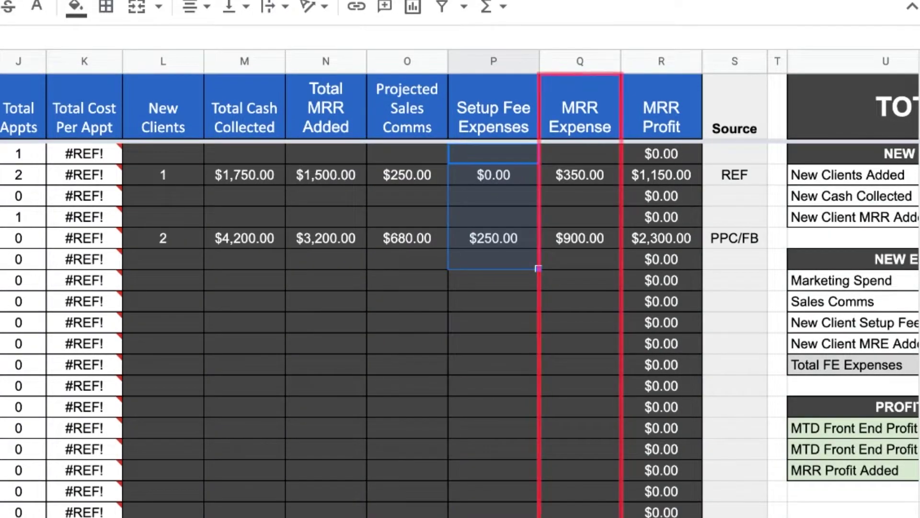
left_click_drag(580, 154, 581, 301)
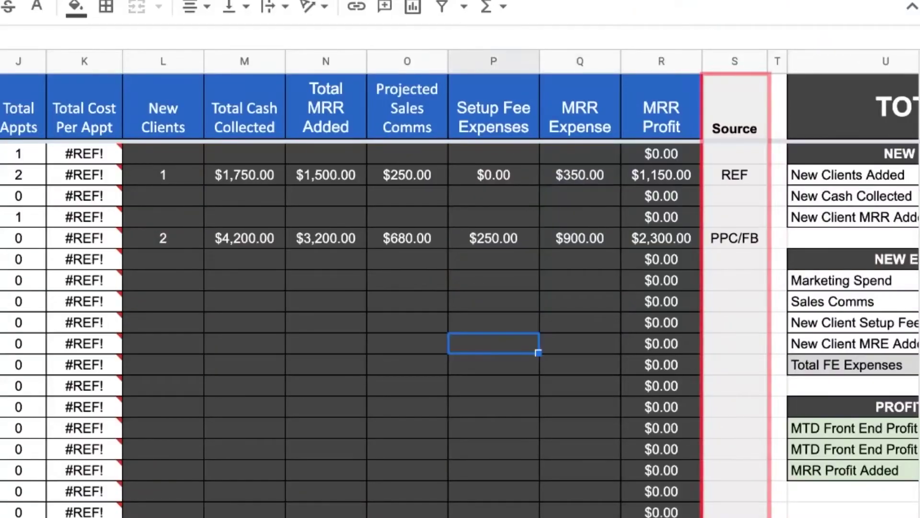
left_click(735, 61)
left_click(735, 238)
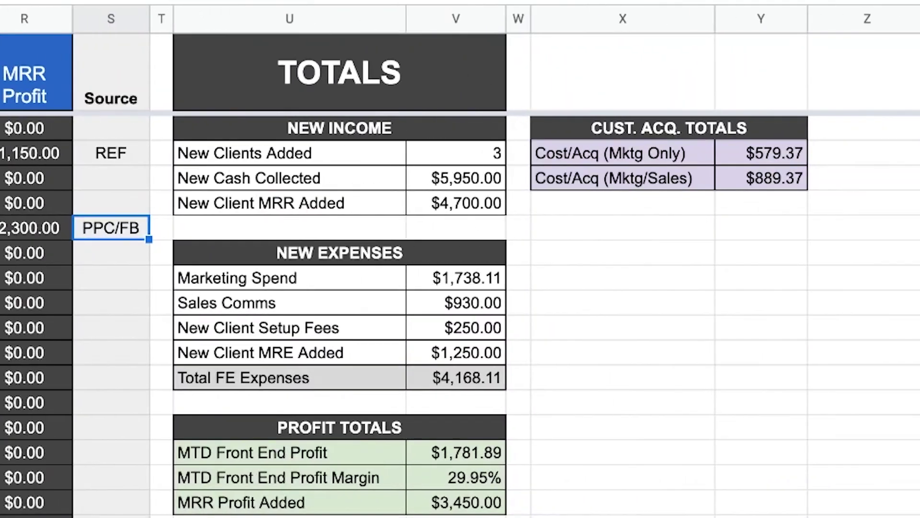
Review the tracker's totals for new clients and the customer acquisition costs for marketing only and for marketing with sales.
left_click(612, 327)
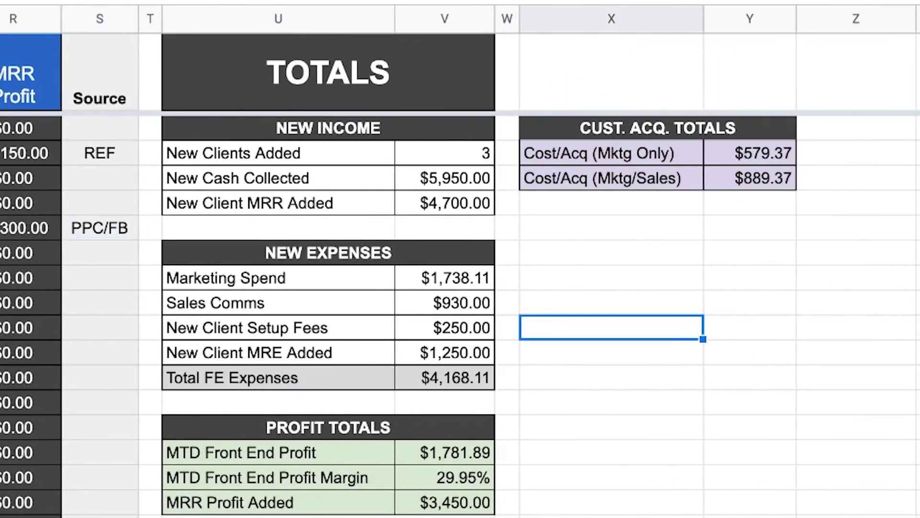
left_click(445, 153)
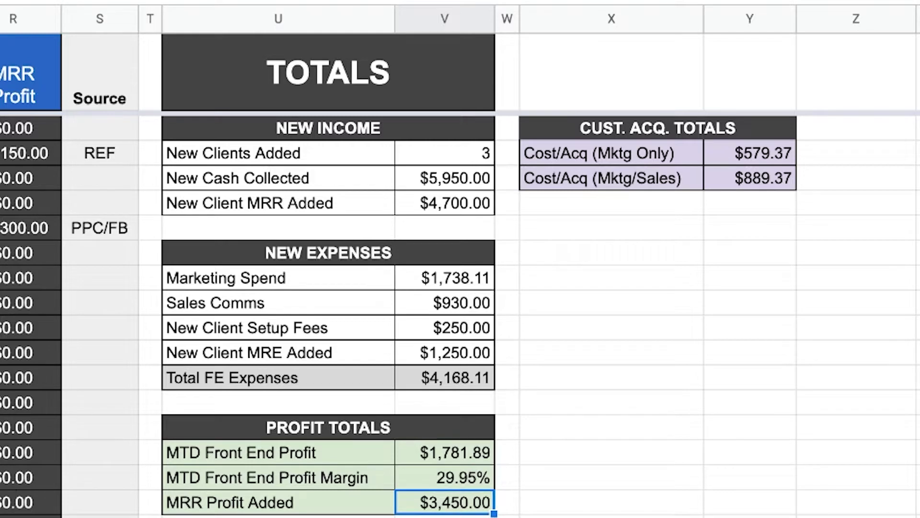
left_click(611, 153)
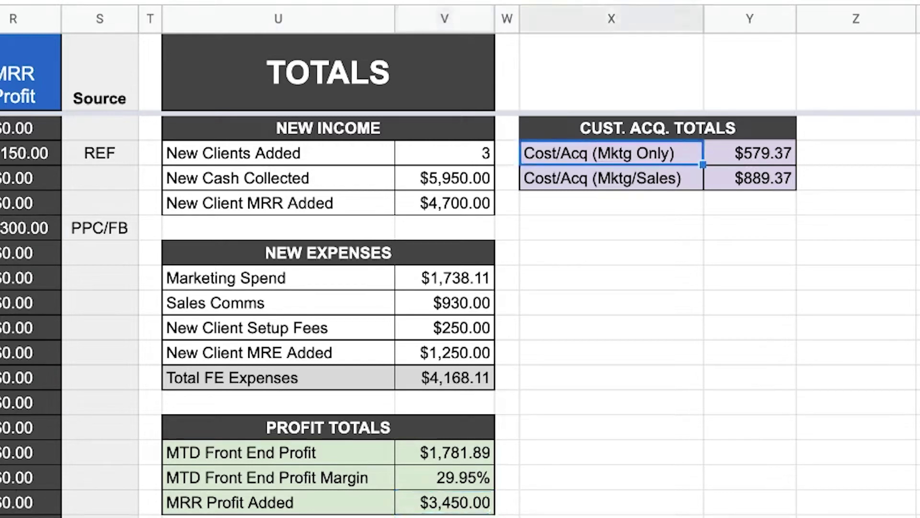
left_click(750, 154)
left_click_drag(611, 179, 750, 178)
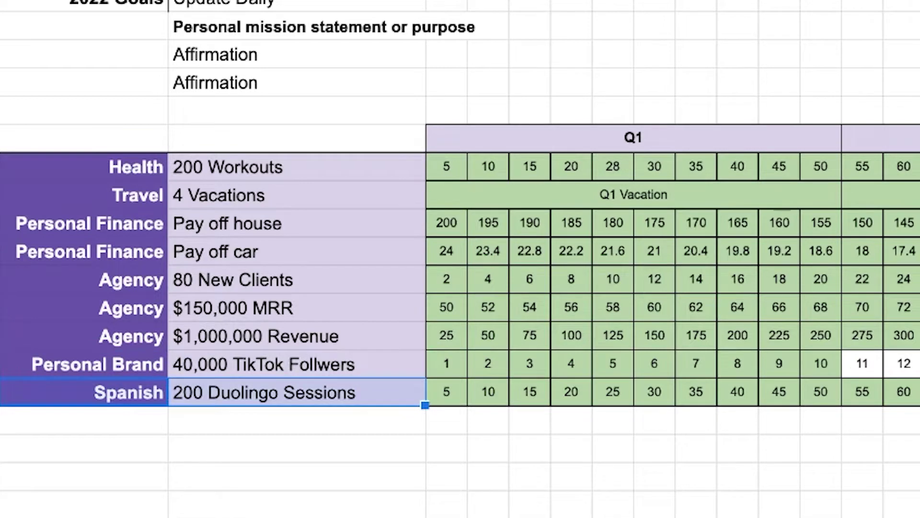
Highlight the agency MRR and revenue goals in the 2022 goals table for review.
left_click_drag(129, 308, 297, 336)
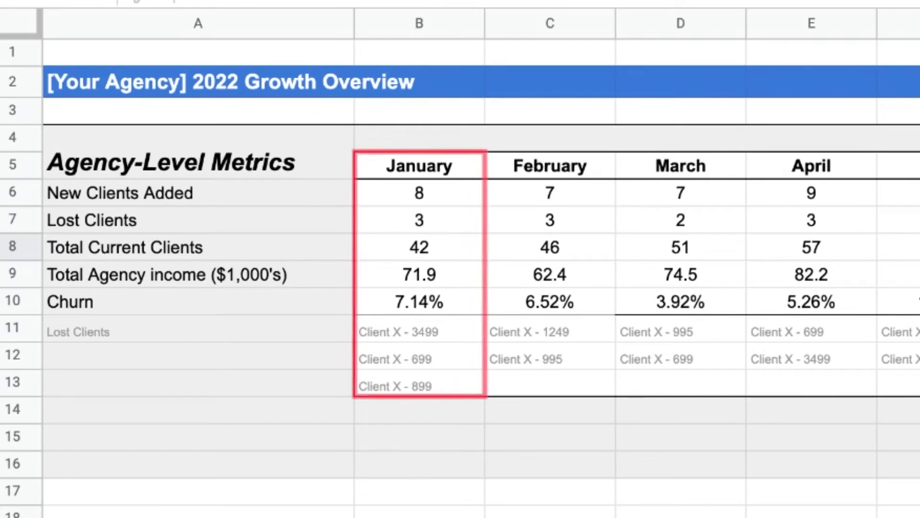
Go through January's agency-level metrics in the 2022 Growth Overview, from new clients added through churn and the list of lost clients.
left_click(419, 165)
left_click(419, 193)
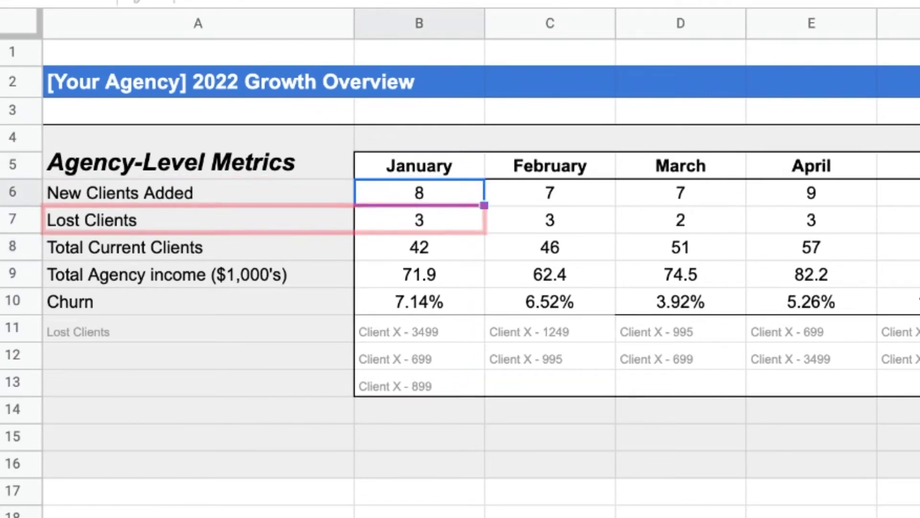
left_click(419, 220)
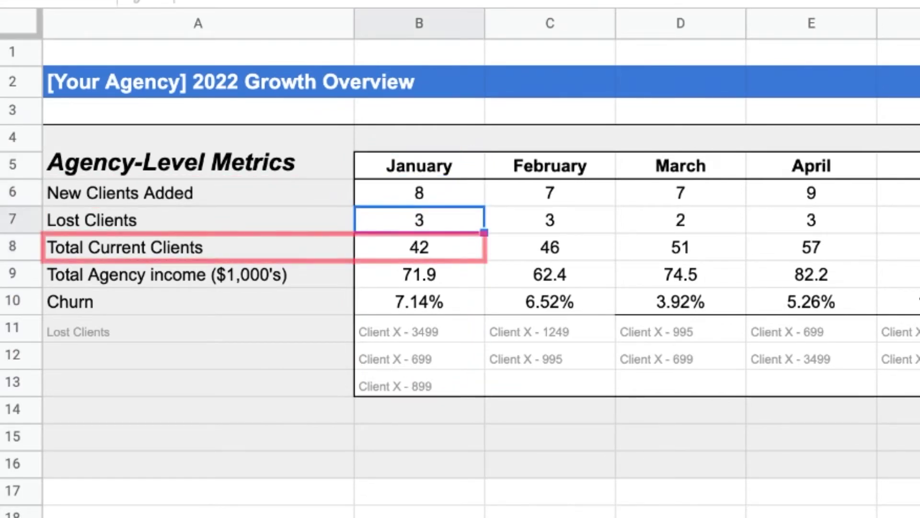
left_click(419, 248)
left_click(419, 274)
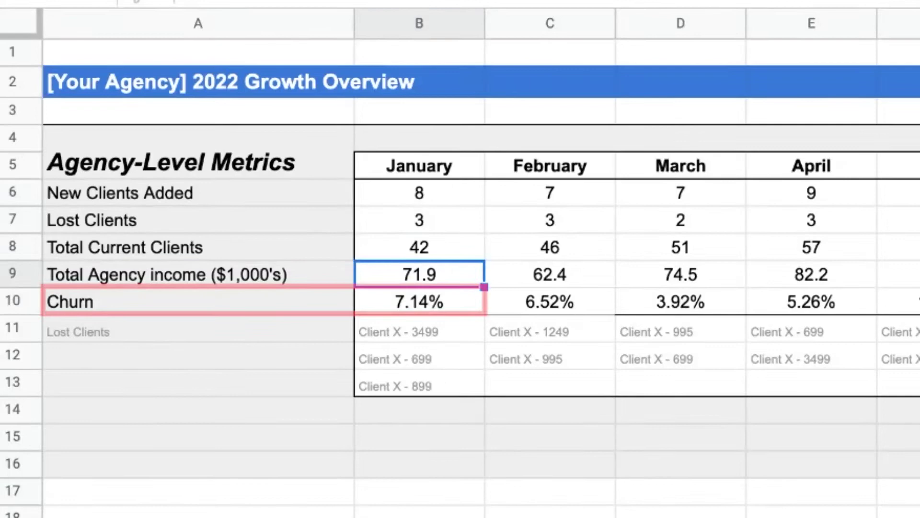
left_click(419, 302)
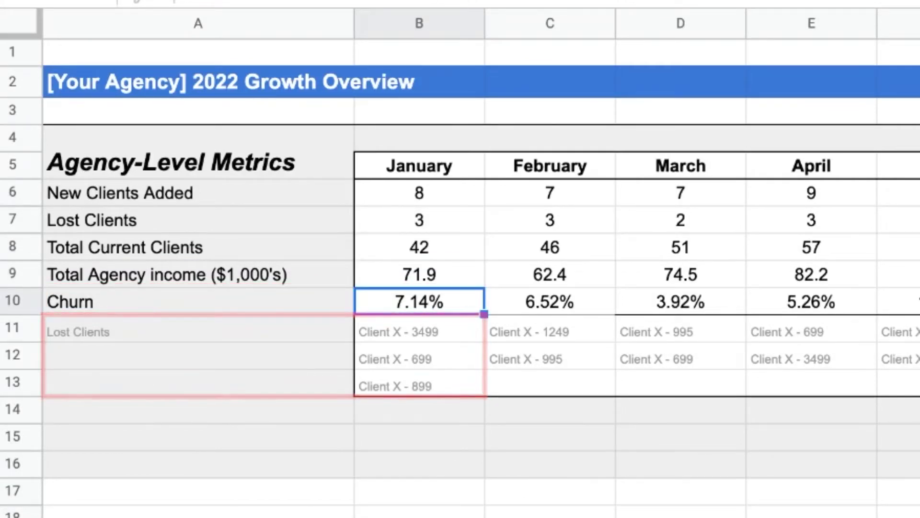
left_click_drag(419, 331, 419, 357)
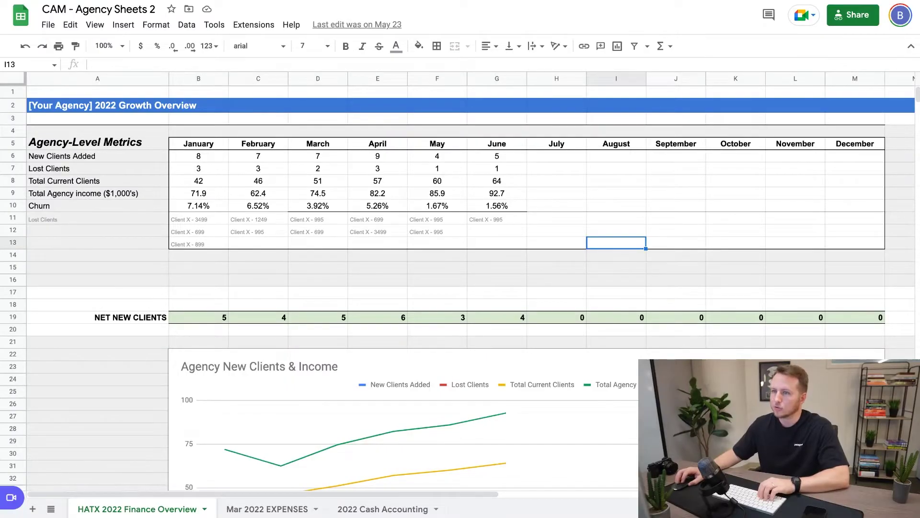
Look over the net new clients row and the Agency New Clients & Income chart below the metrics.
scroll(461, 288, "down", 3)
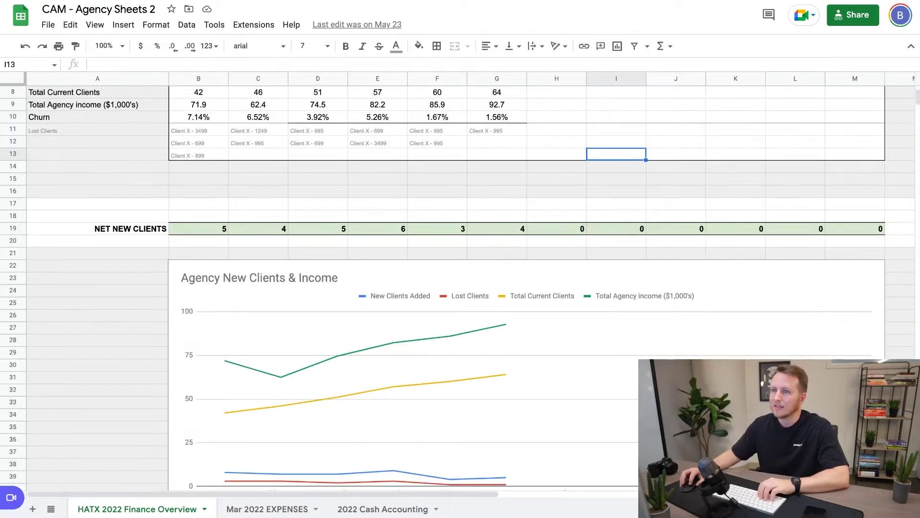
left_click(198, 167)
left_click_drag(199, 167, 863, 167)
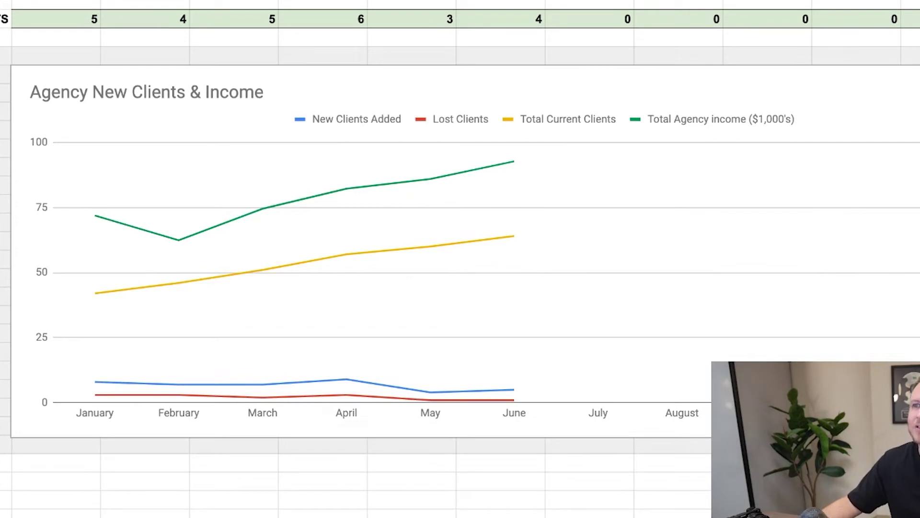
scroll(461, 259, "up", 5)
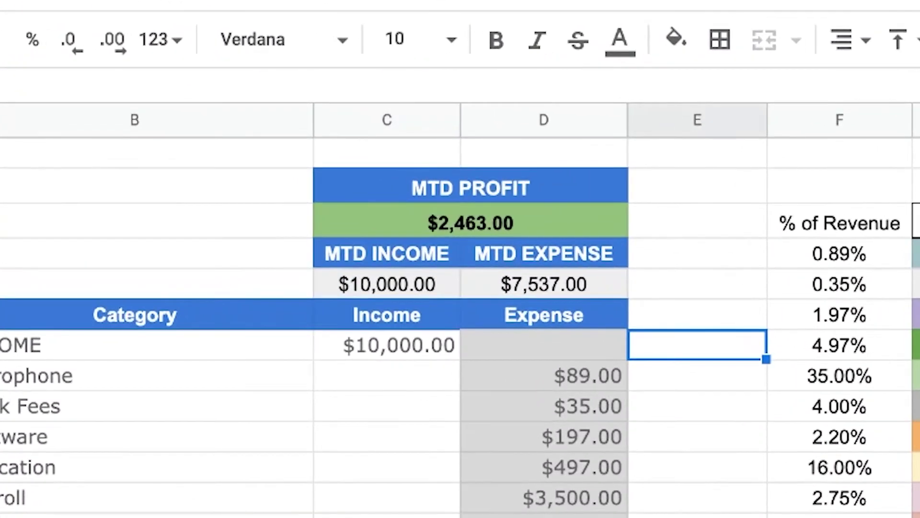
Check the month-to-date income, expense and profit figures on the monthly expenses sheet.
left_click(387, 284)
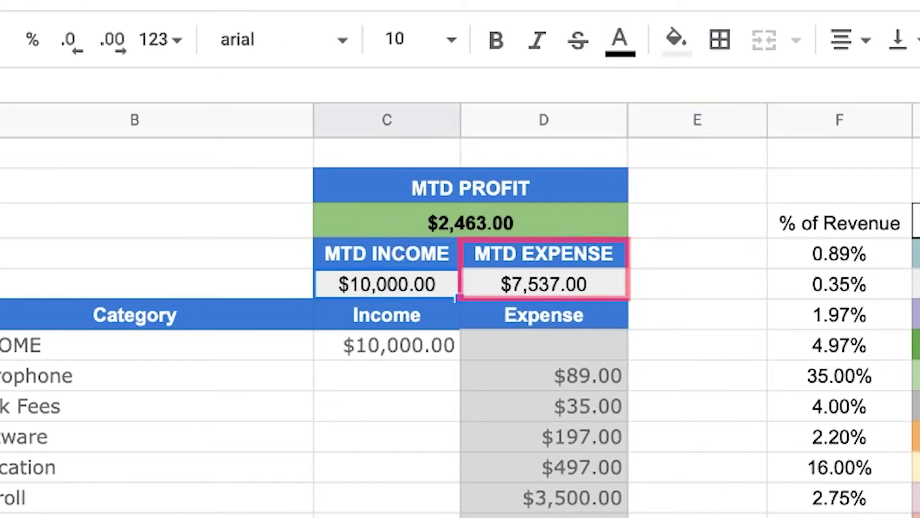
left_click(544, 284)
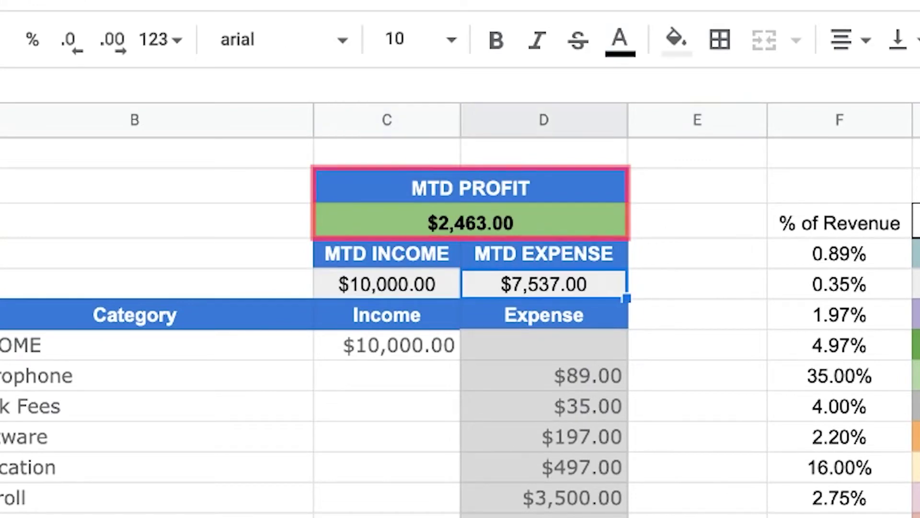
left_click(470, 223)
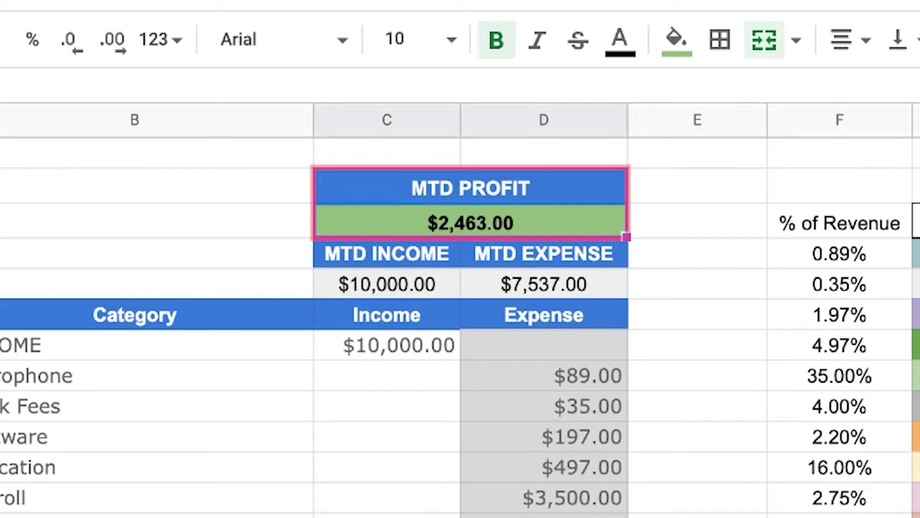
Examine the expense categories' percentages of revenue and dollar amounts, focusing on the Payroll row.
left_click_drag(839, 254, 143, 469)
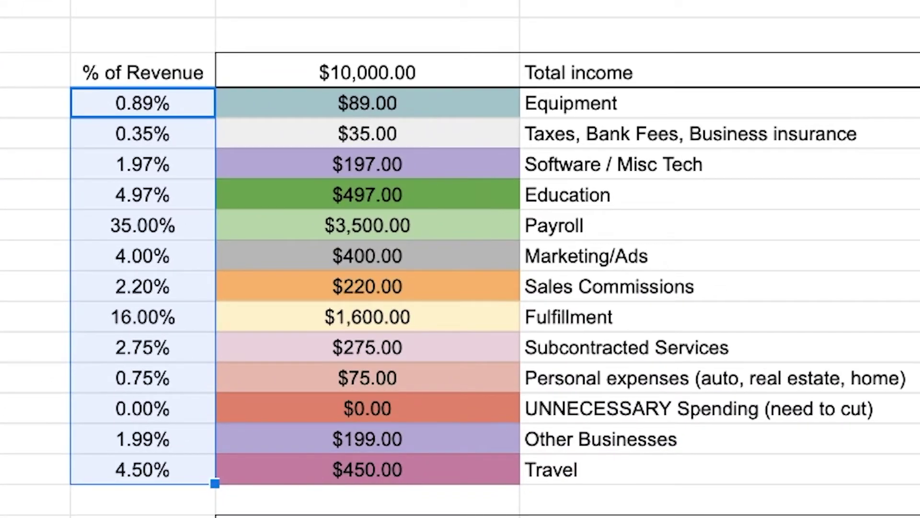
left_click_drag(368, 103, 367, 469)
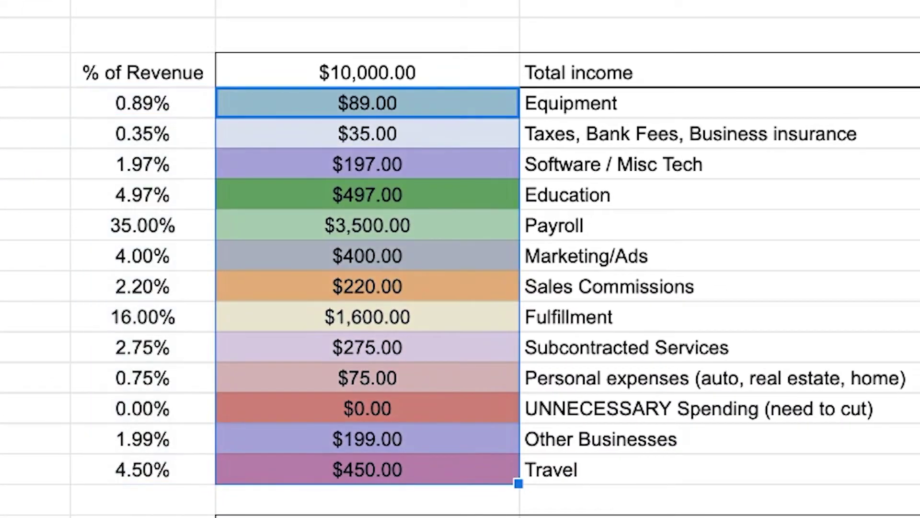
left_click(143, 225)
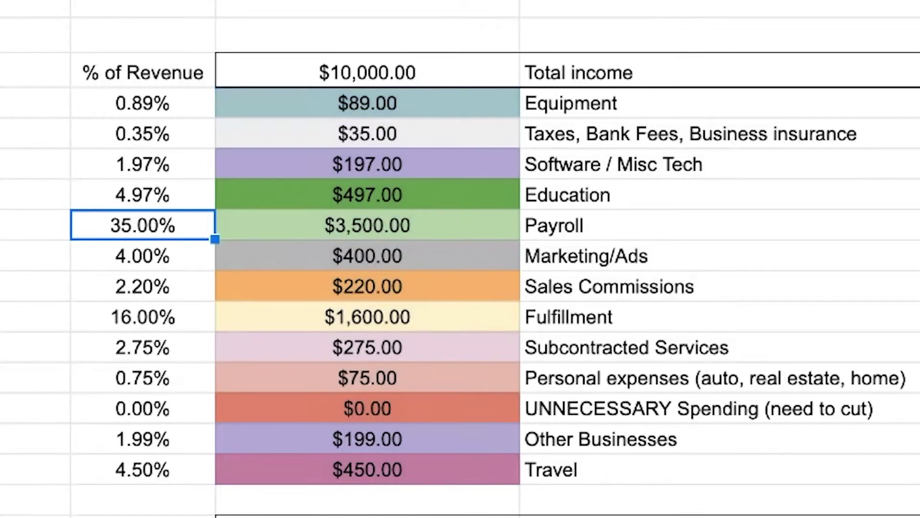
left_click_drag(555, 225, 368, 225)
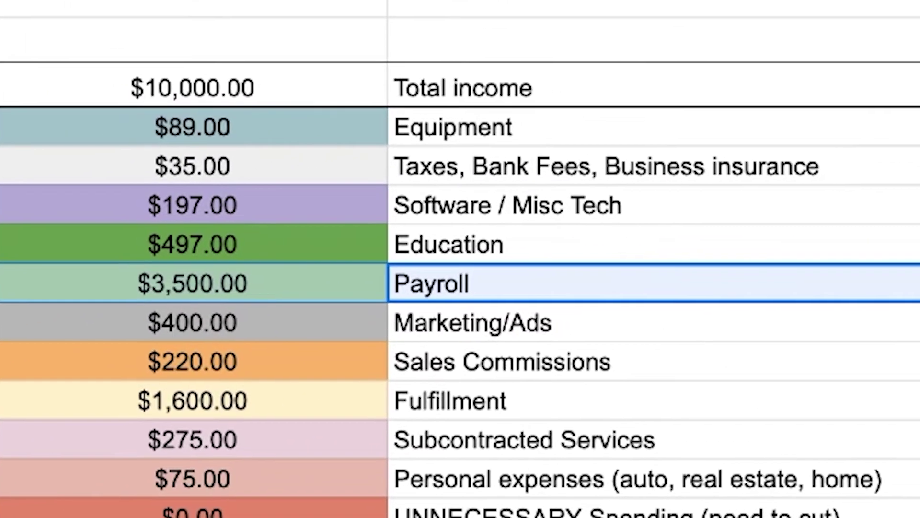
Go through the expense category amounts one by one on the monthly expenses sheet, from Equipment down to Travel.
left_click(193, 127)
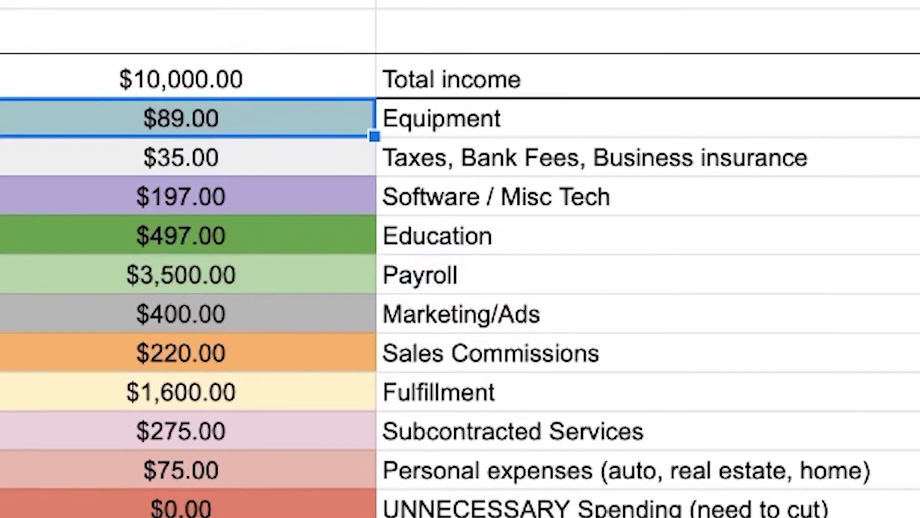
left_click(193, 166)
left_click(179, 194)
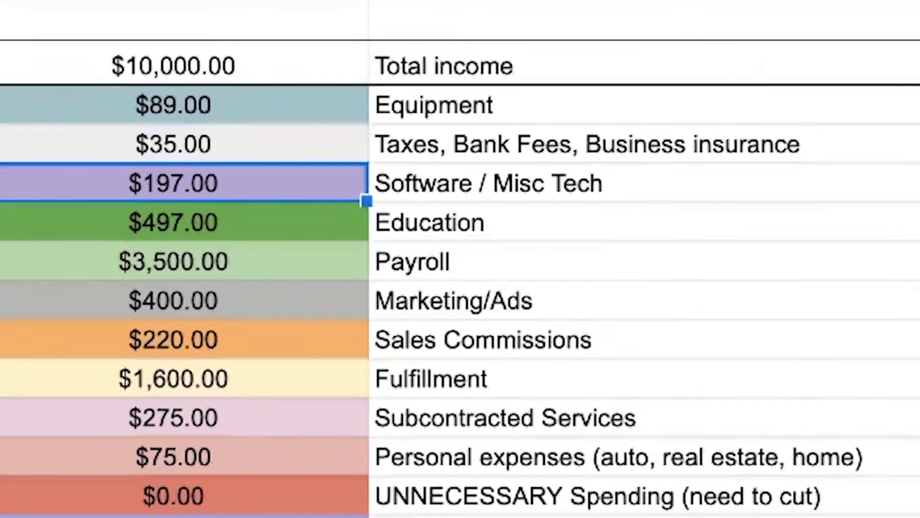
left_click(179, 233)
left_click(173, 258)
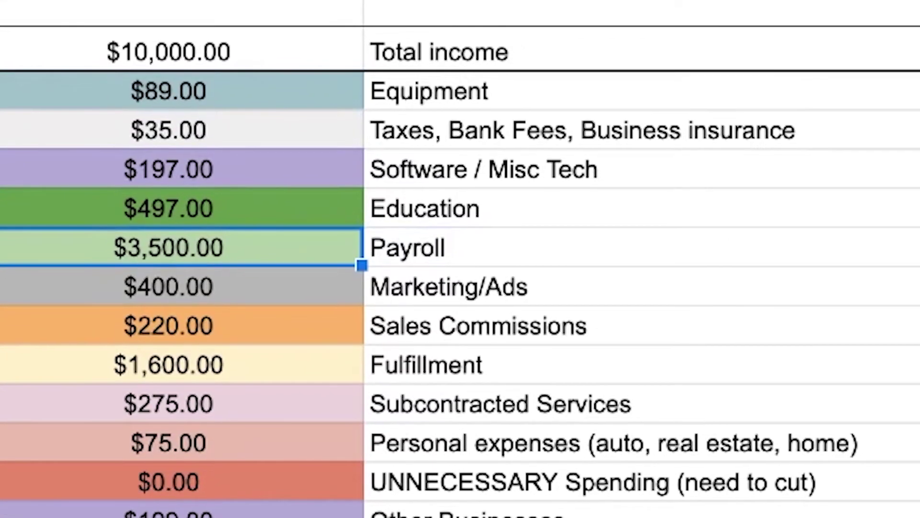
left_click(172, 297)
left_click(168, 323)
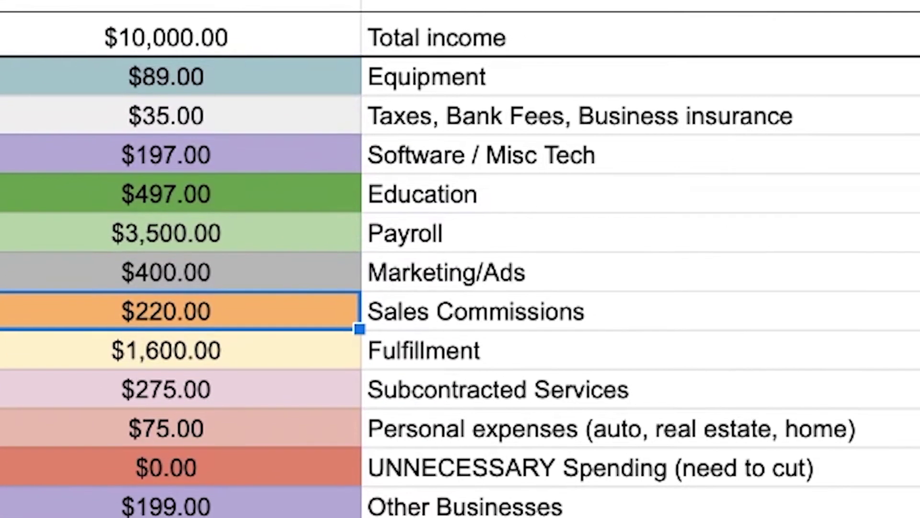
left_click(167, 362)
left_click(166, 387)
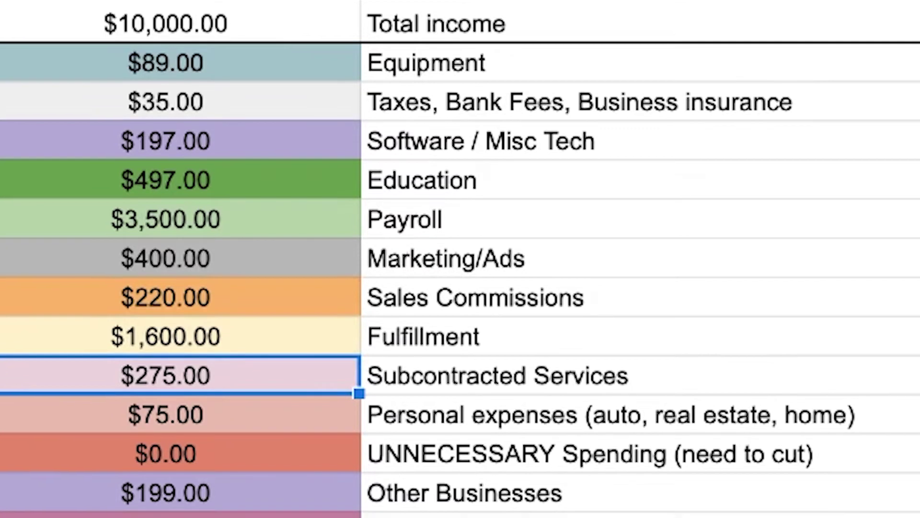
left_click(166, 411)
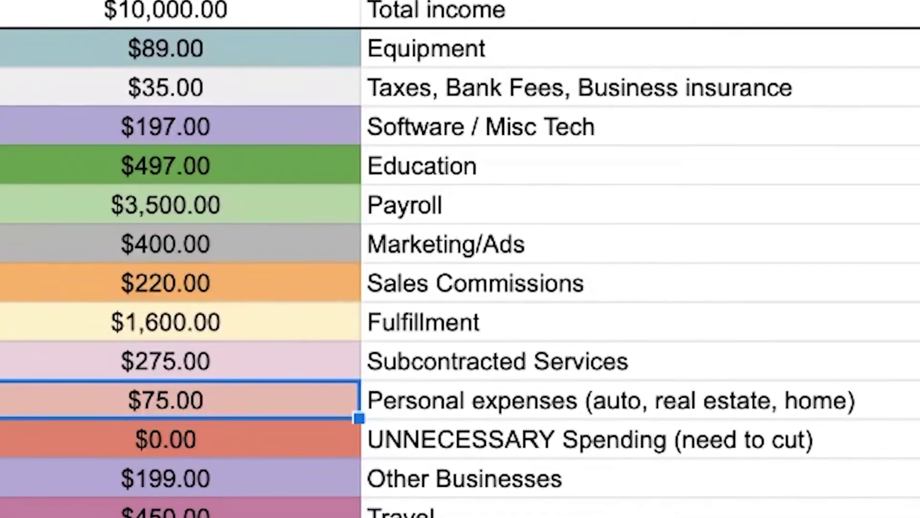
left_click(167, 436)
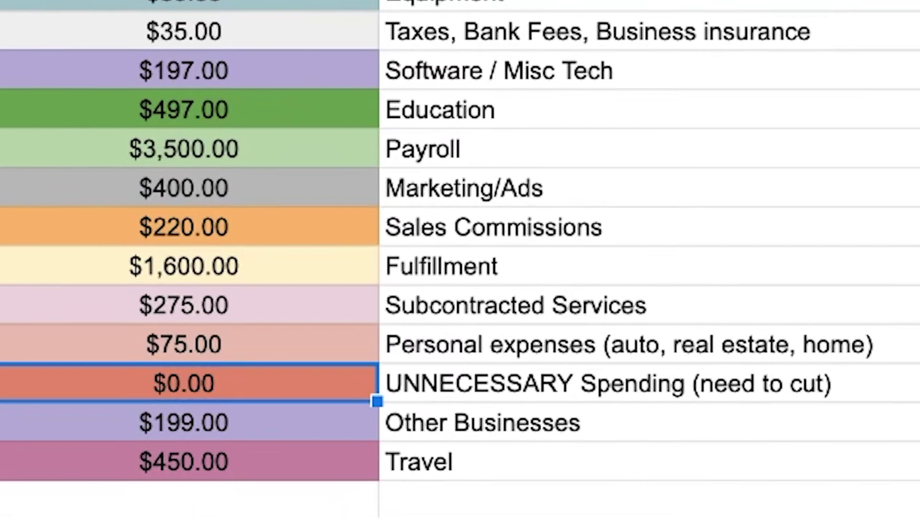
left_click(187, 420)
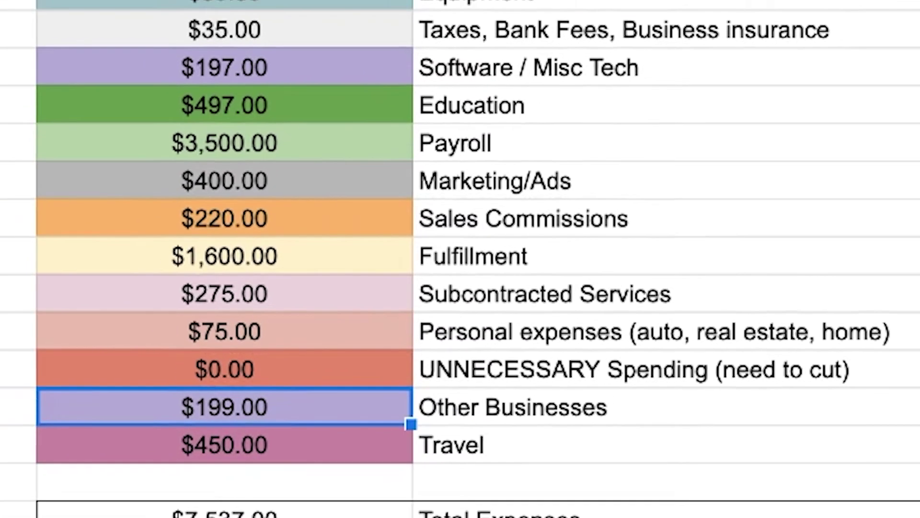
left_click(187, 459)
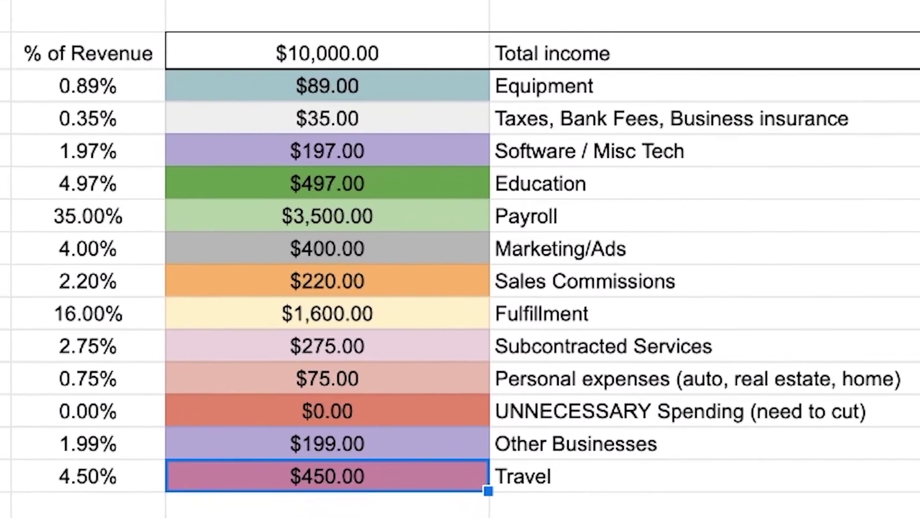
Set the Equipment expense amount to the formula =D8+D11+D13.
left_click(322, 102)
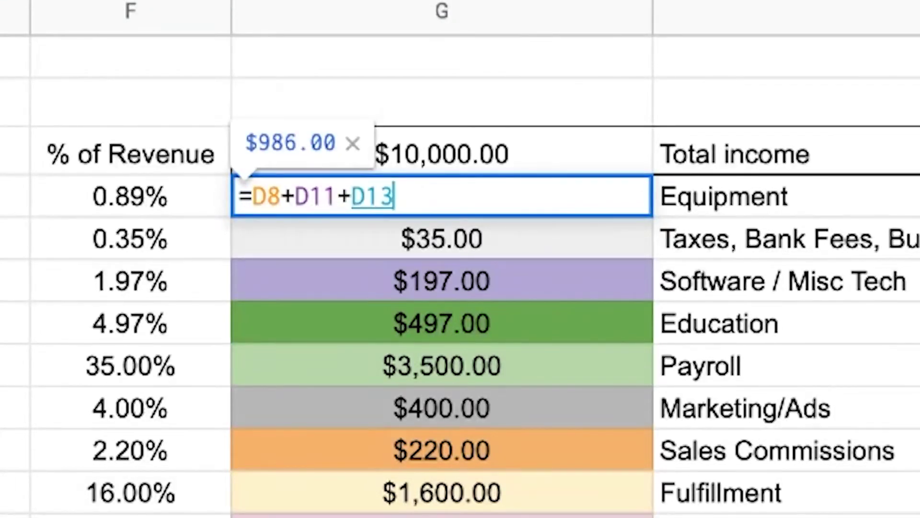
key("Return")
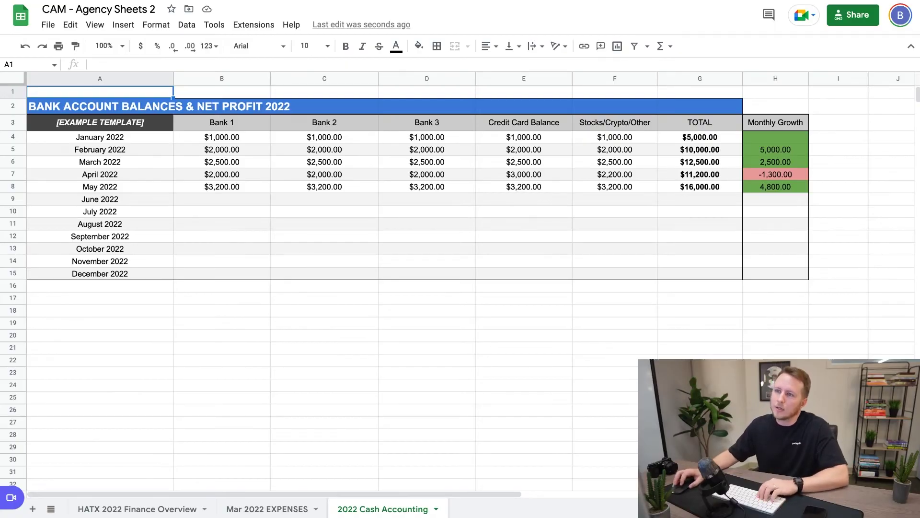
Review the bank account and Credit Card Balance columns on the 2022 Cash Accounting sheet.
left_click(222, 123)
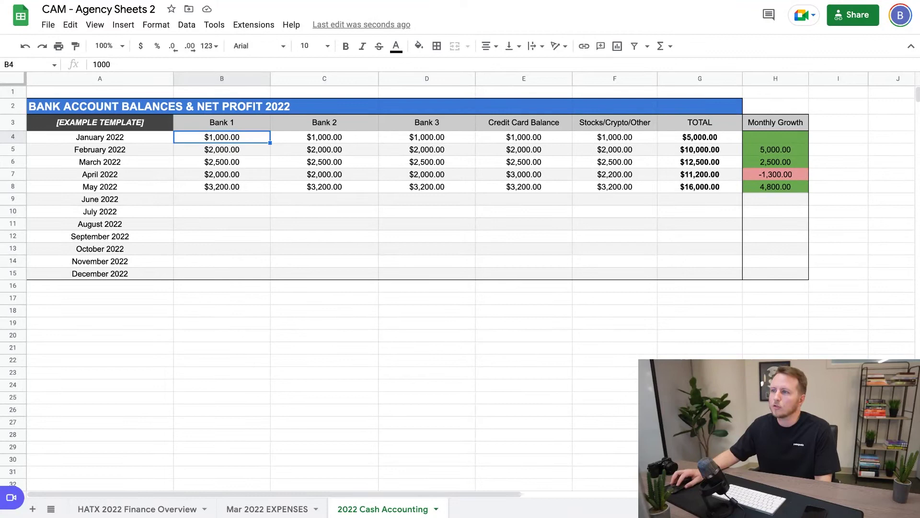
left_click(324, 123)
left_click(428, 123)
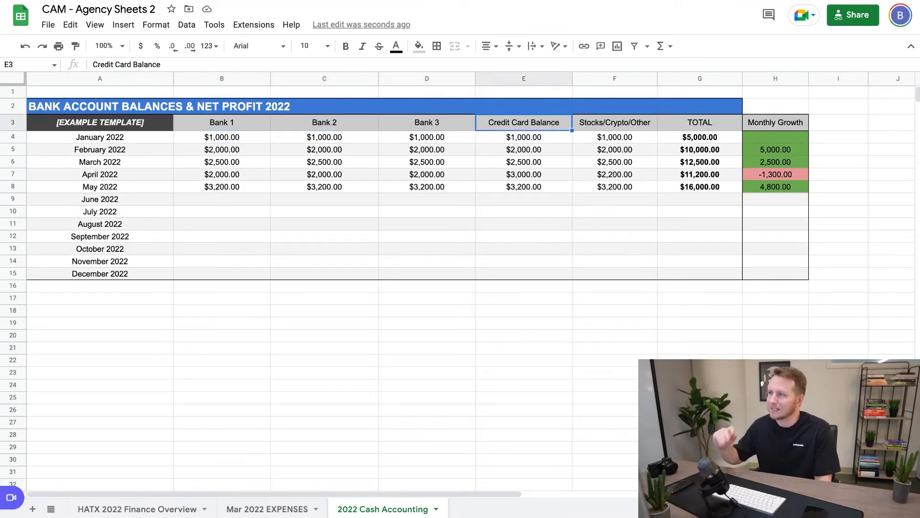